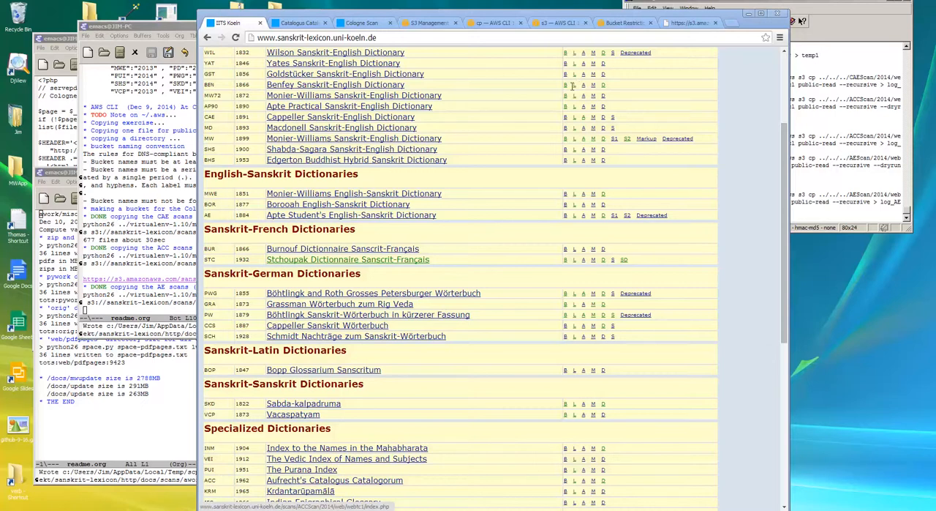
View the Aufrecht Catalogus Catalogorum page for rAmAyaRa and bring up the S3 Management Console.
{"action": "left_click", "coordinate": [303, 23]}
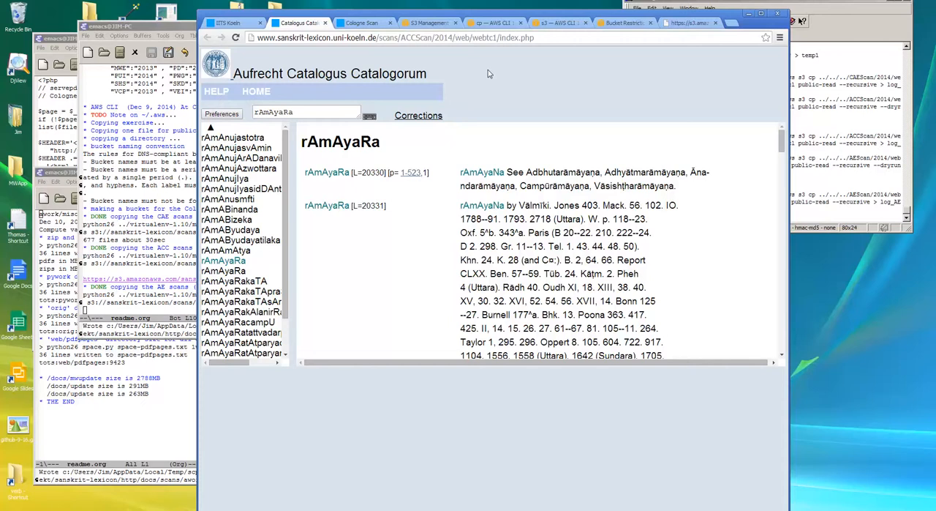
{"action": "left_click", "coordinate": [430, 23]}
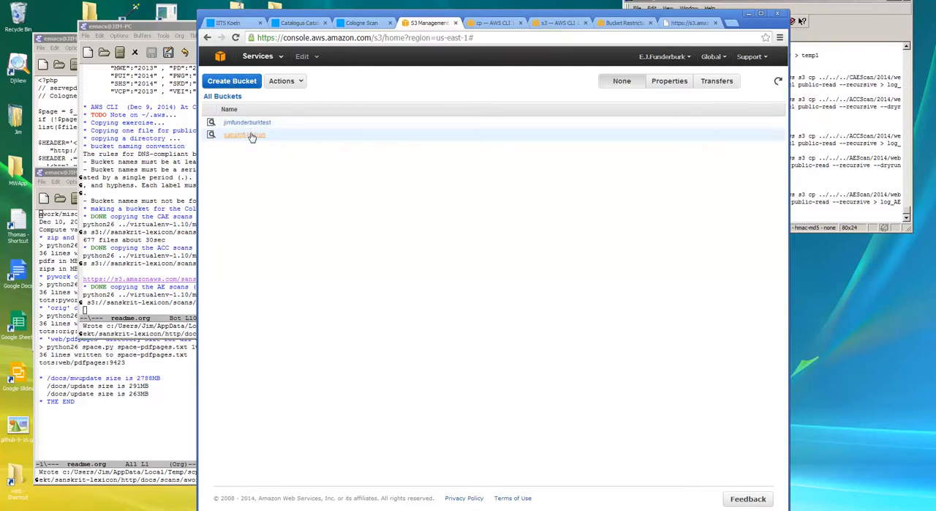
Fill in the new bucket form with the name sanskrit-lexicon and the region US Standard, and cancel without creating the bucket.
{"action": "left_click", "coordinate": [244, 83]}
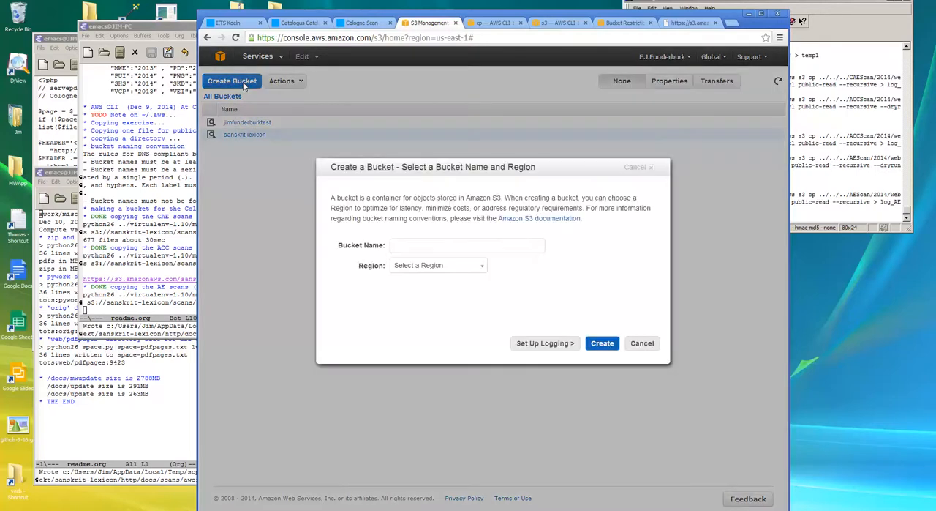
{"action": "left_click", "coordinate": [423, 247]}
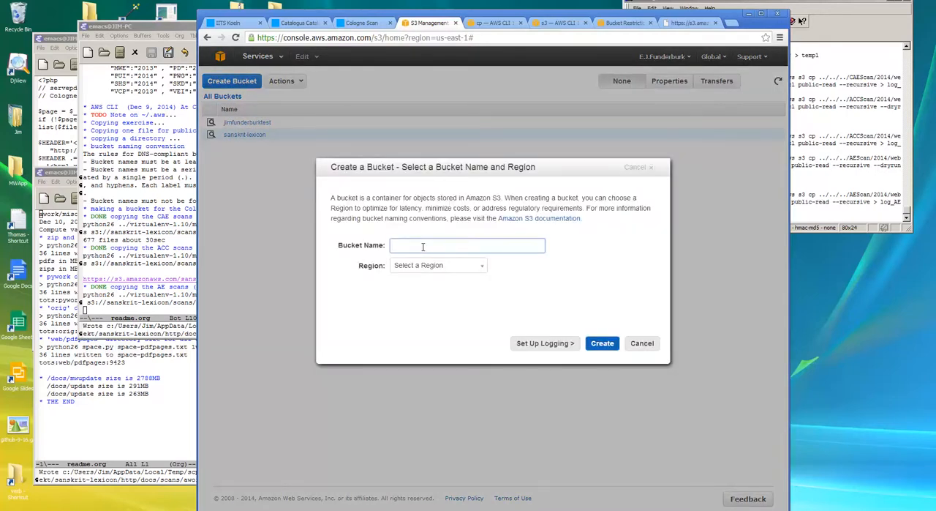
{"action": "type", "text": "sanskrit-lexicon"}
{"action": "left_click", "coordinate": [481, 270]}
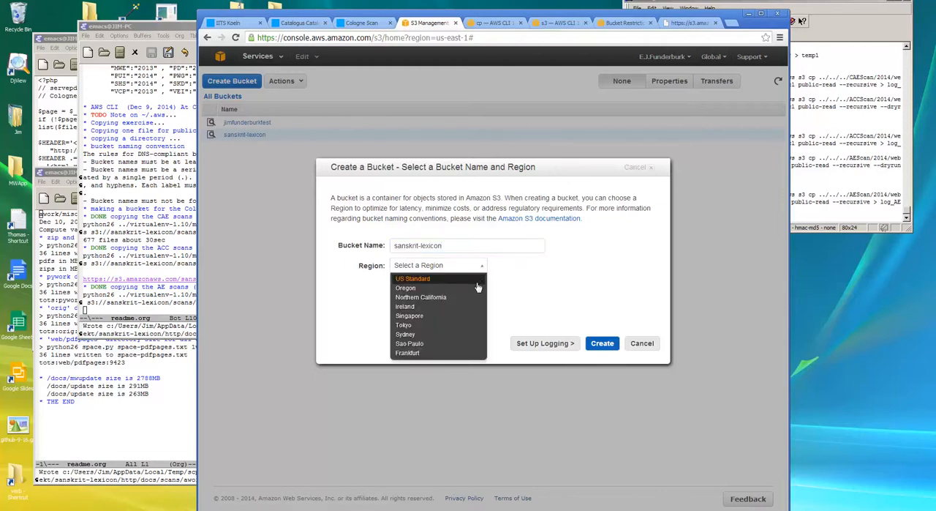
{"action": "left_click", "coordinate": [477, 281]}
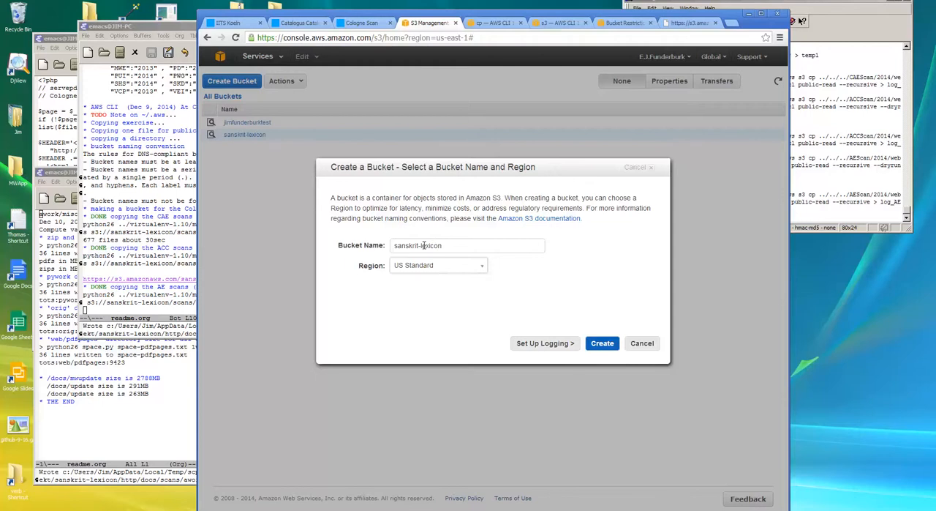
{"action": "left_click", "coordinate": [481, 271]}
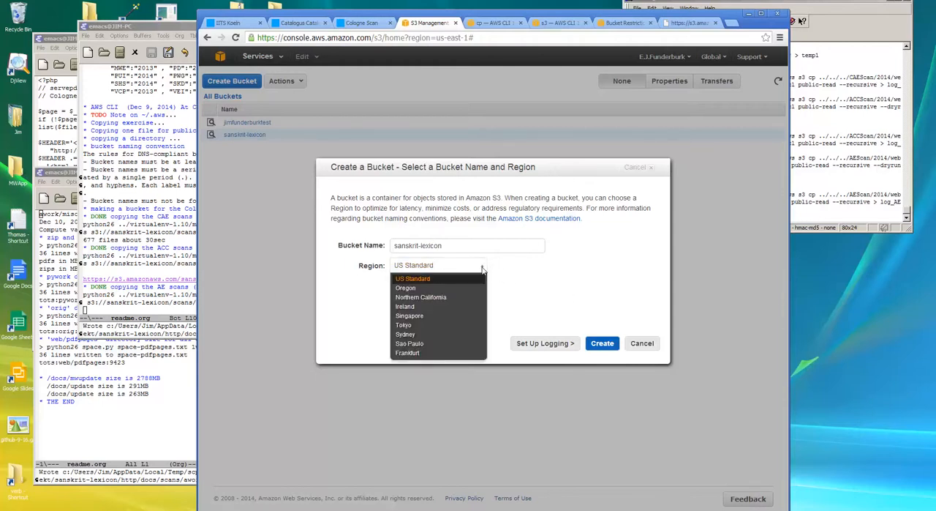
{"action": "left_click", "coordinate": [548, 279]}
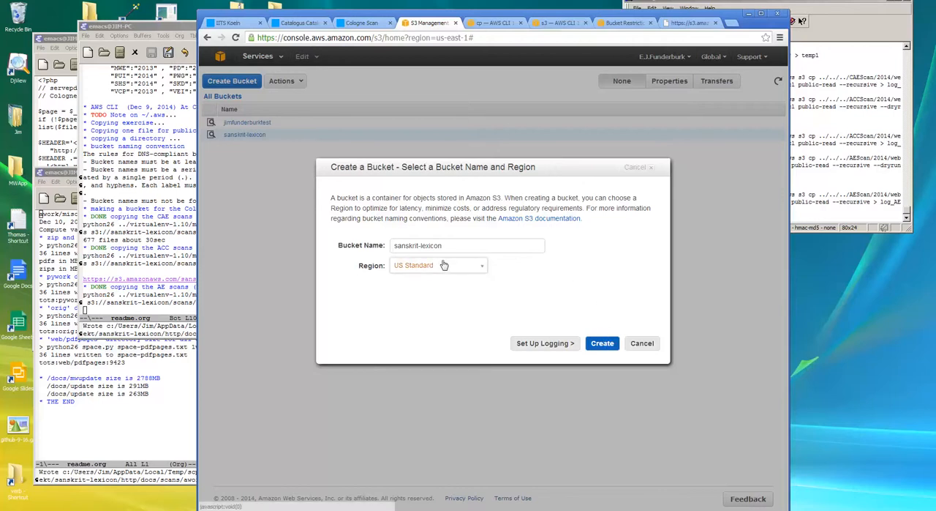
{"action": "left_click", "coordinate": [643, 343]}
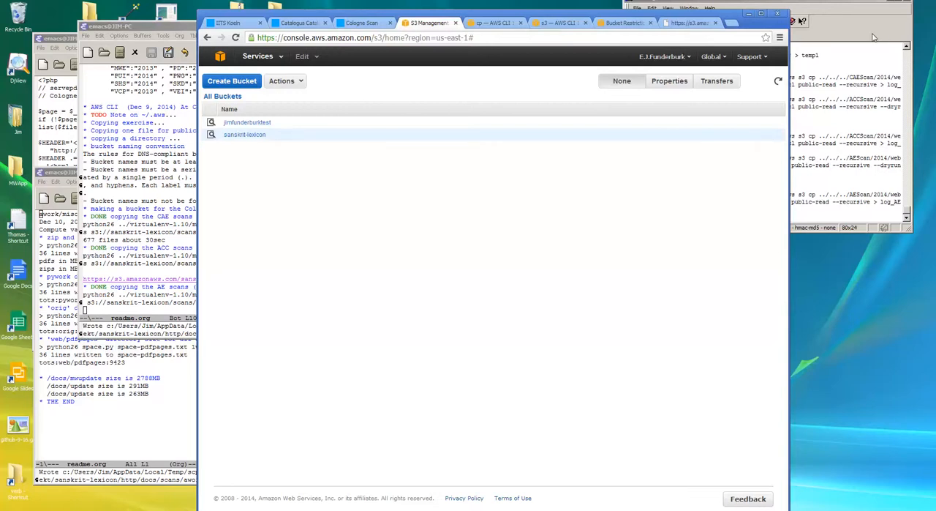
Switch to the terminal and examine the python26, virtualenv and aws s3 cp parts of the scan copy commands.
{"action": "left_click", "coordinate": [261, 138]}
{"action": "left_click", "coordinate": [861, 28]}
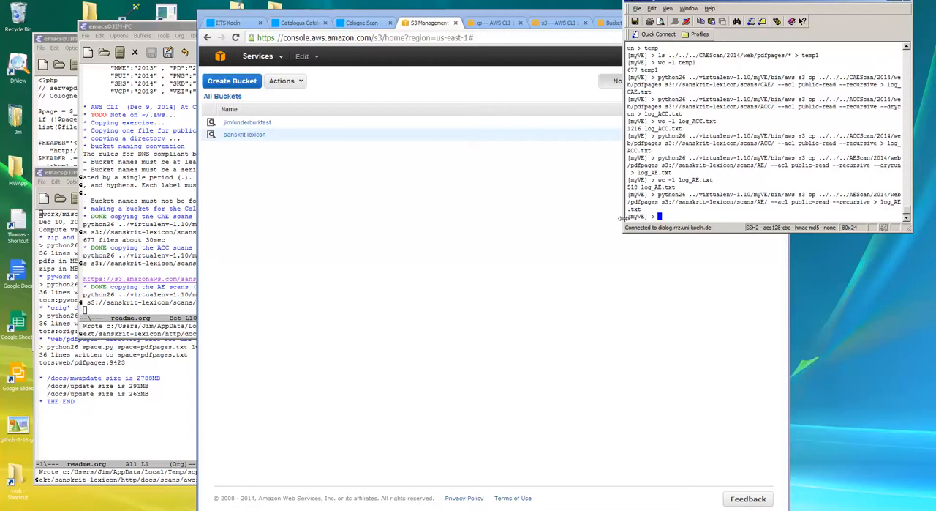
{"action": "left_click_drag", "start_coordinate": [628, 216], "coordinate": [651, 217]}
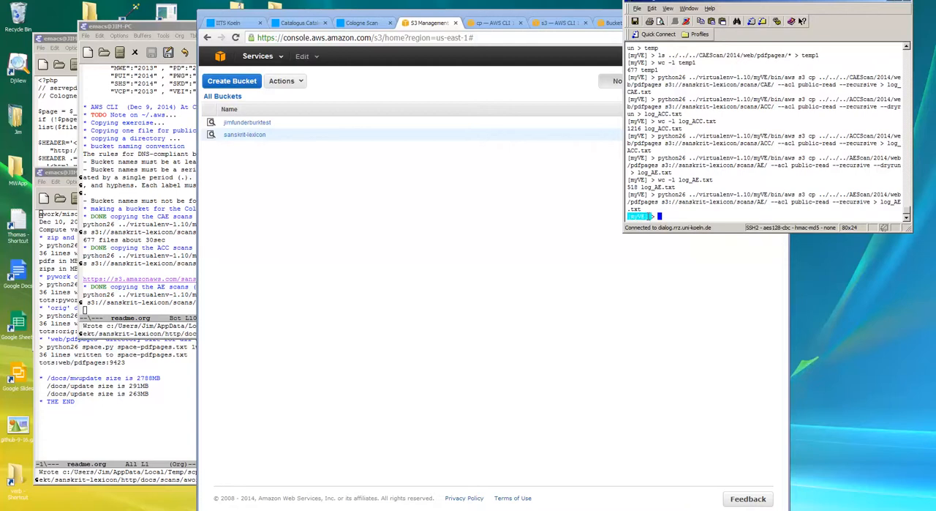
{"action": "left_click", "coordinate": [666, 217]}
{"action": "left_click_drag", "start_coordinate": [700, 194], "coordinate": [735, 196]}
{"action": "left_click", "coordinate": [699, 212]}
{"action": "left_click_drag", "start_coordinate": [658, 137], "coordinate": [817, 138]}
{"action": "left_click", "coordinate": [805, 137]}
{"action": "left_click", "coordinate": [820, 136]}
Highlight the ACCScan/2014/web/pdfpages source path and the s3://sanskrit-lexicon/scans/ACC destination in the ACC copy command.
{"action": "left_click_drag", "start_coordinate": [821, 136], "coordinate": [662, 144]}
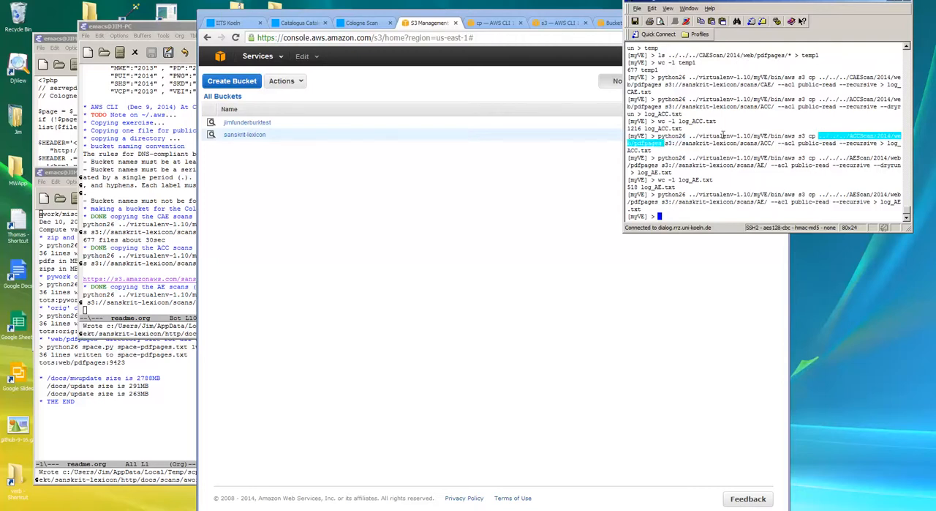
{"action": "left_click", "coordinate": [824, 136]}
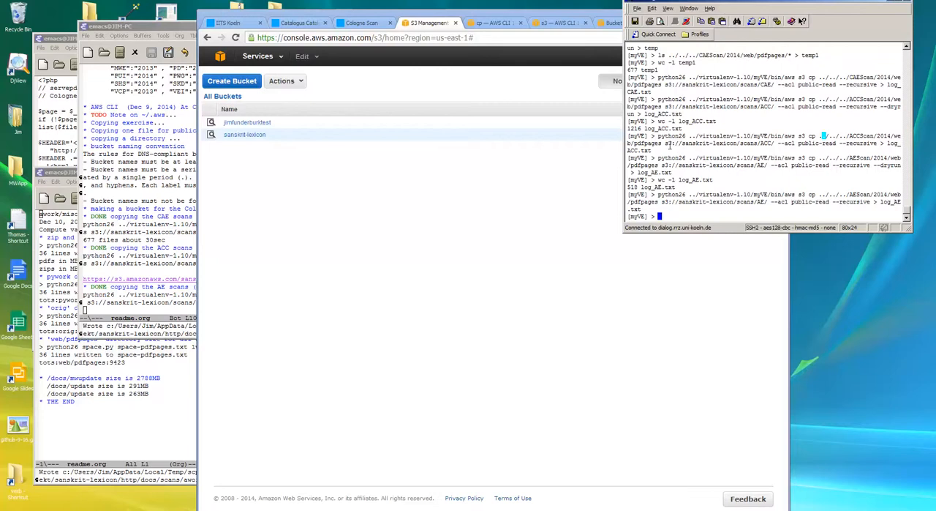
{"action": "left_click_drag", "start_coordinate": [666, 144], "coordinate": [774, 143]}
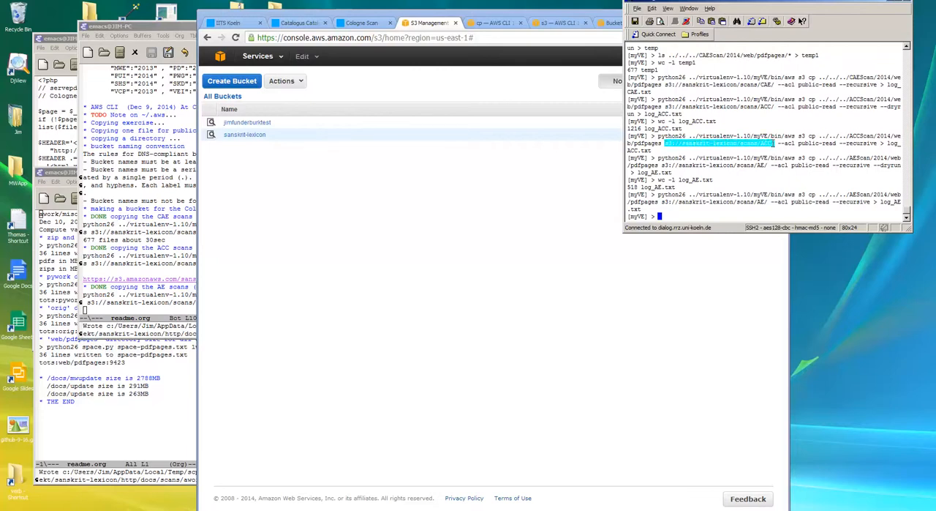
{"action": "left_click", "coordinate": [750, 147]}
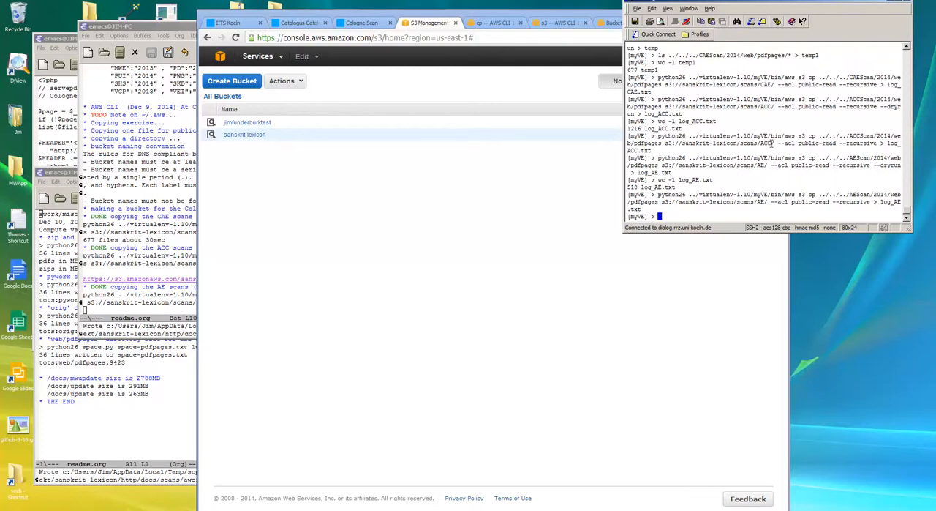
Return to the S3 console and open the scans folder inside the sanskrit-lexicon bucket.
{"action": "left_click", "coordinate": [255, 152]}
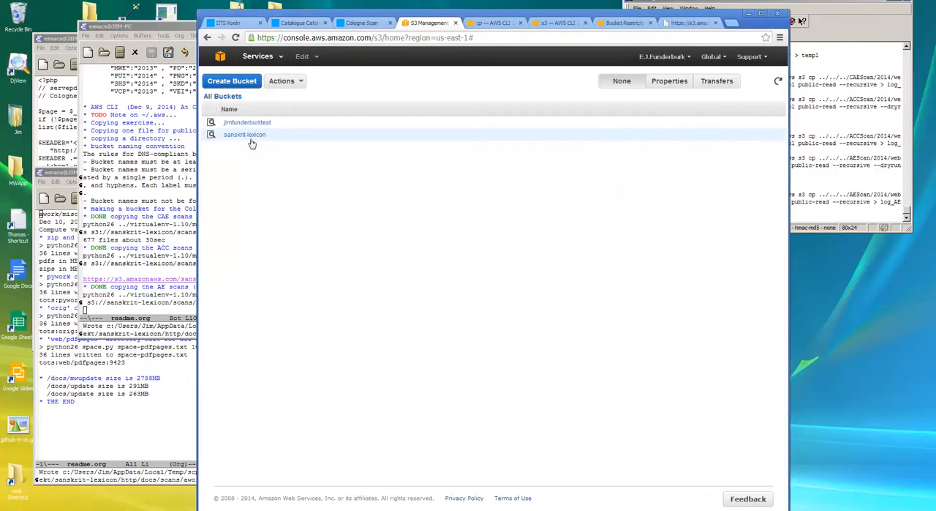
{"action": "left_click", "coordinate": [250, 136]}
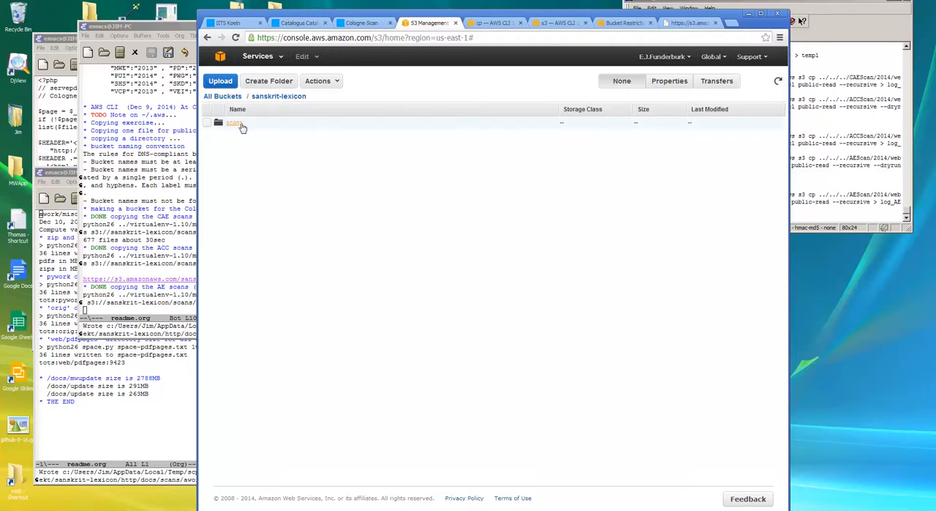
{"action": "left_click", "coordinate": [240, 124]}
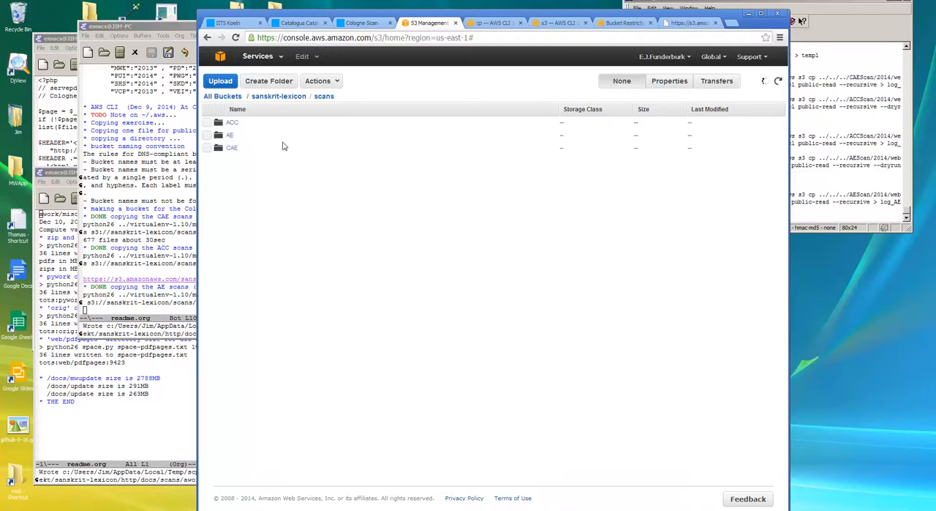
Switch to the terminal and examine the ACC copy command's --acl public-read and --recursive options and its log_ACC.txt redirection.
{"action": "left_click", "coordinate": [856, 29]}
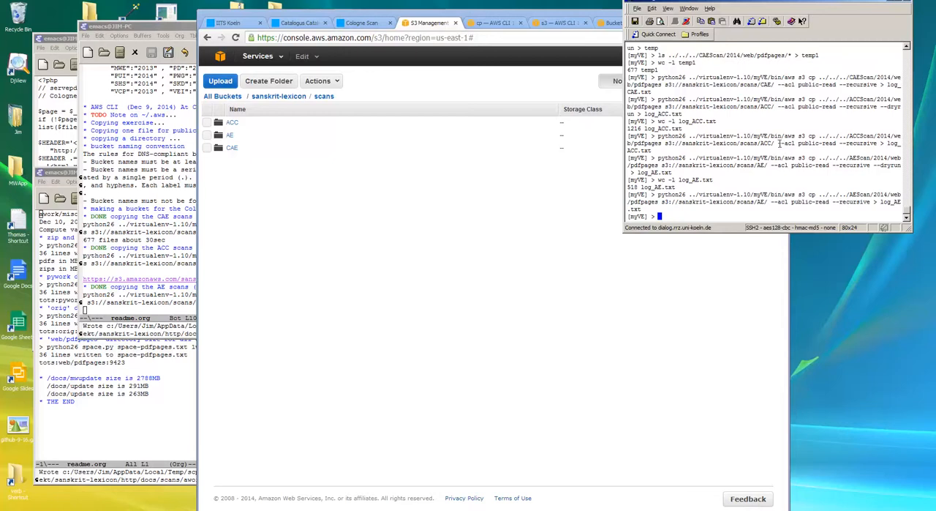
{"action": "left_click_drag", "start_coordinate": [780, 144], "coordinate": [838, 143]}
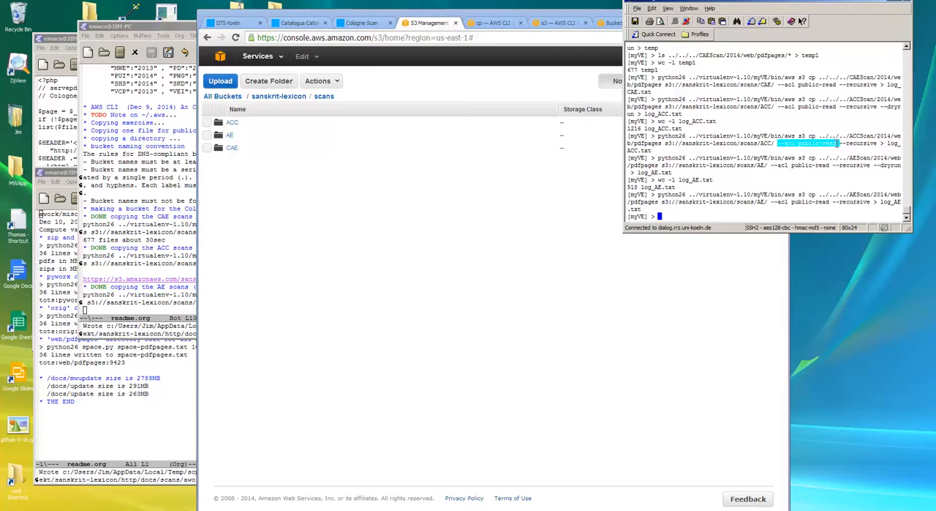
{"action": "left_click", "coordinate": [851, 148]}
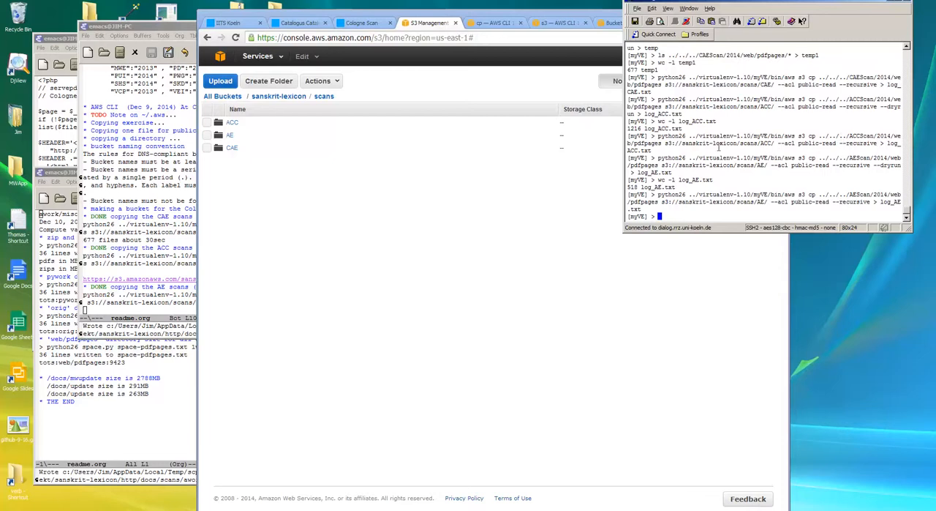
{"action": "left_click", "coordinate": [657, 144]}
{"action": "left_click", "coordinate": [872, 143]}
{"action": "left_click", "coordinate": [656, 151]}
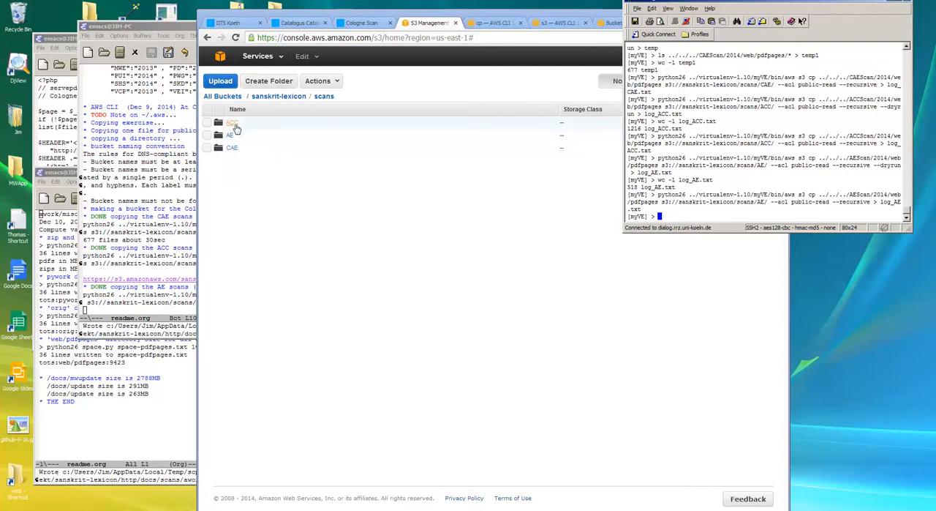
Open the ACC folder inside scans in the S3 console to view its uploaded PDF pages.
{"action": "left_click", "coordinate": [275, 190]}
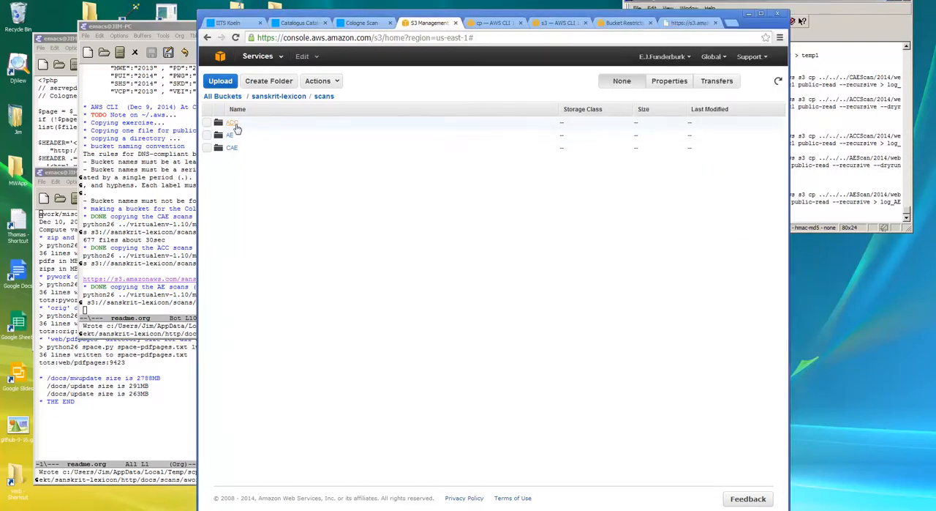
{"action": "left_click", "coordinate": [234, 124]}
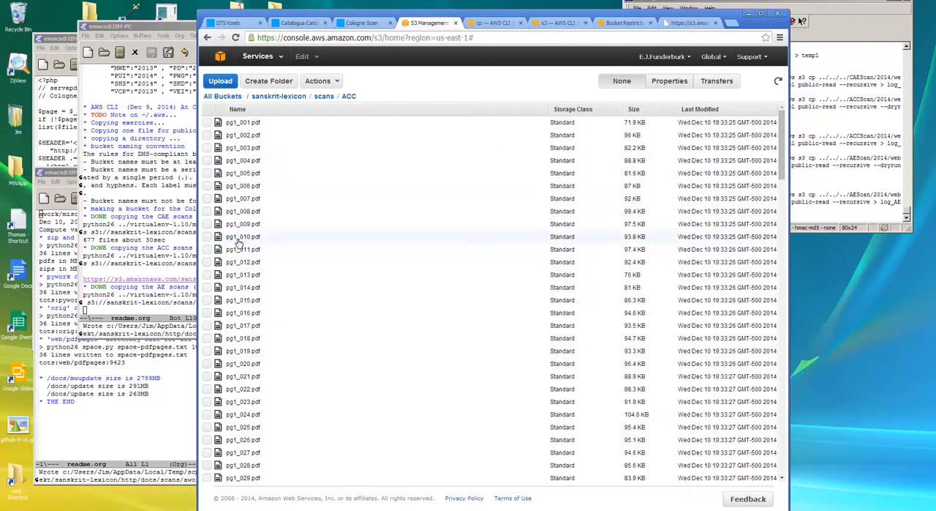
{"action": "left_click", "coordinate": [181, 200]}
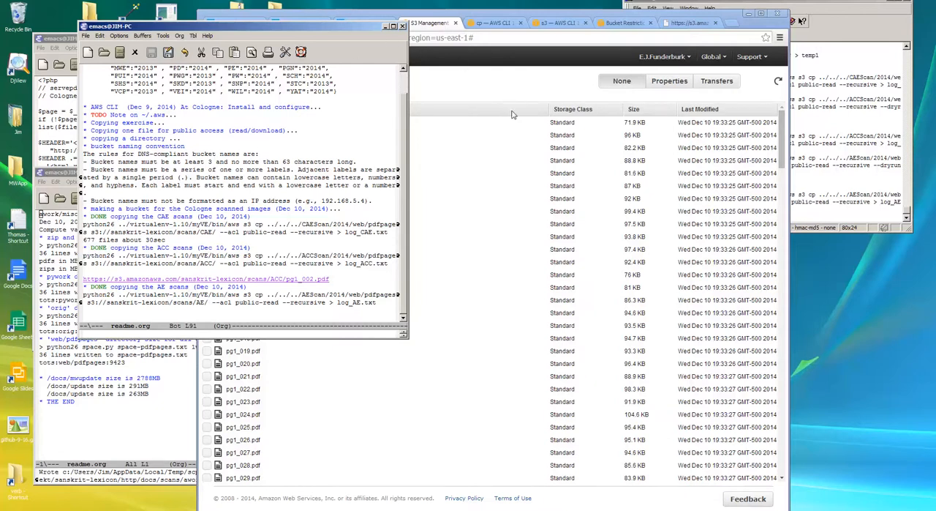
{"action": "left_click", "coordinate": [519, 85]}
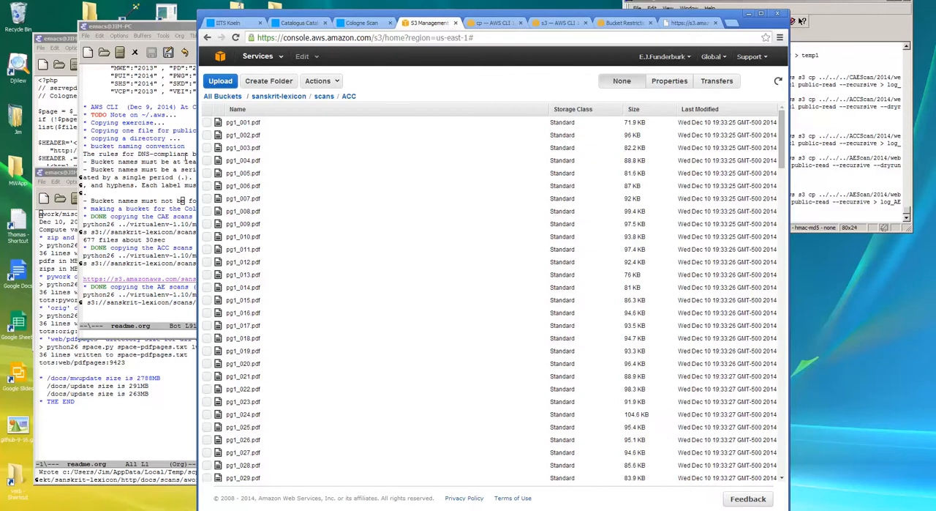
Open the pg1_002.pdf link from the readme.org notes, highlight its S3 web address, and minimize the PDF's browser window.
{"action": "left_click", "coordinate": [185, 276]}
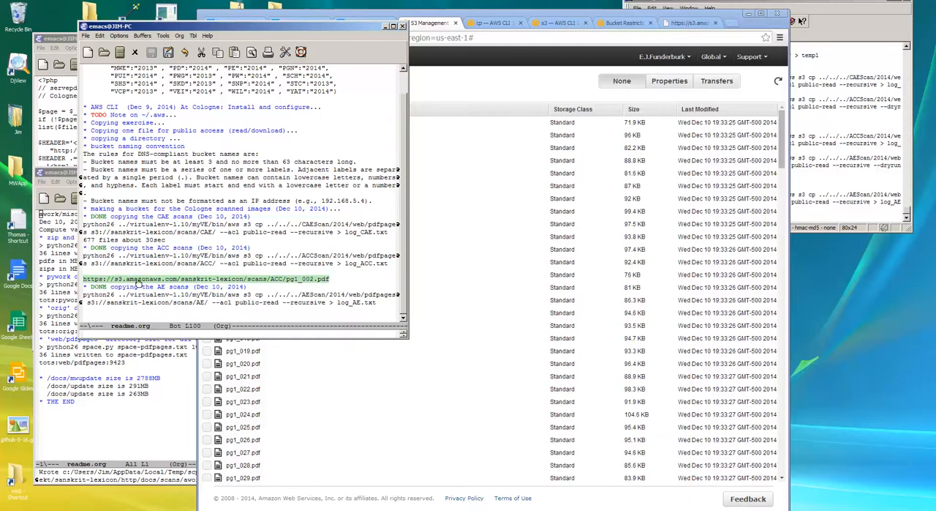
{"action": "left_click", "coordinate": [212, 279]}
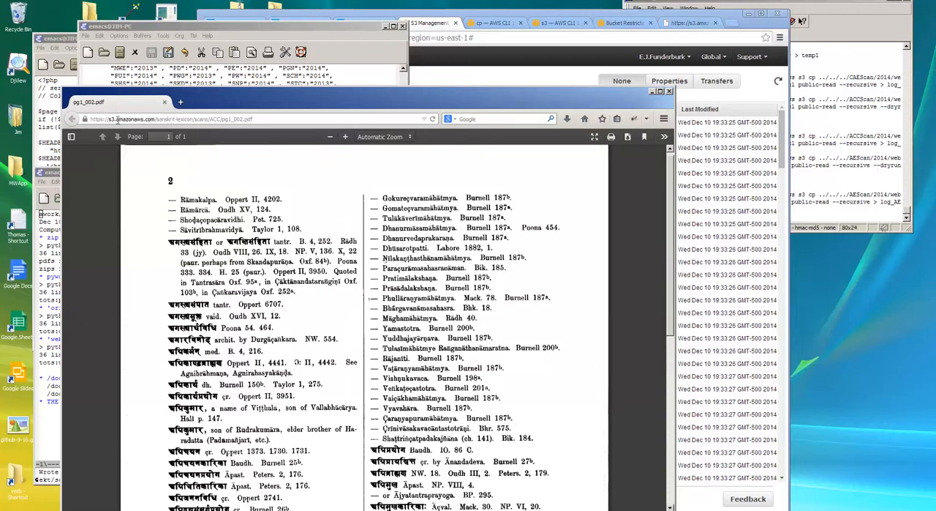
{"action": "left_click_drag", "start_coordinate": [93, 119], "coordinate": [265, 119]}
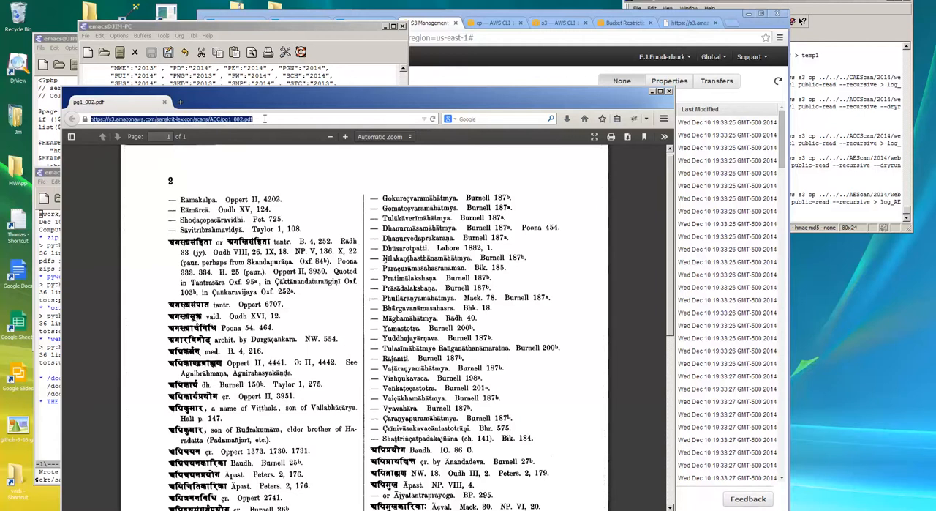
{"action": "left_click", "coordinate": [284, 169]}
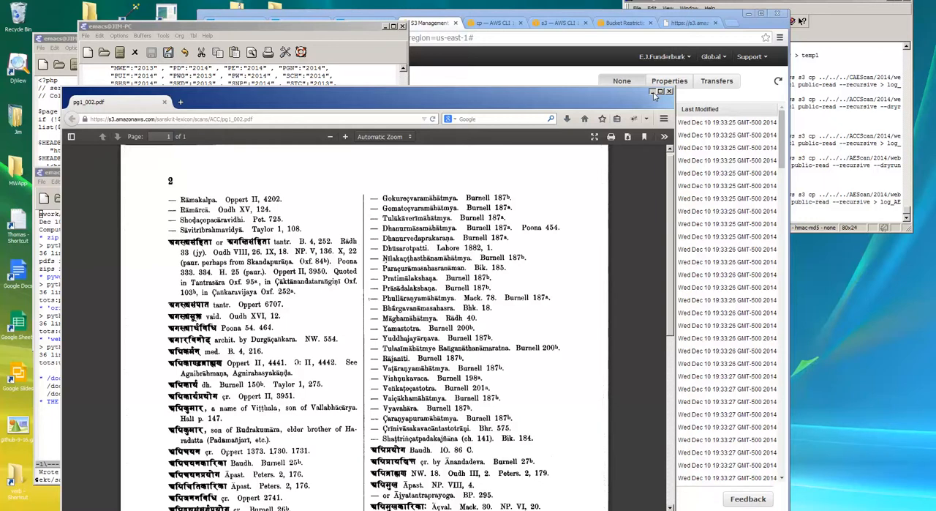
{"action": "left_click", "coordinate": [653, 93]}
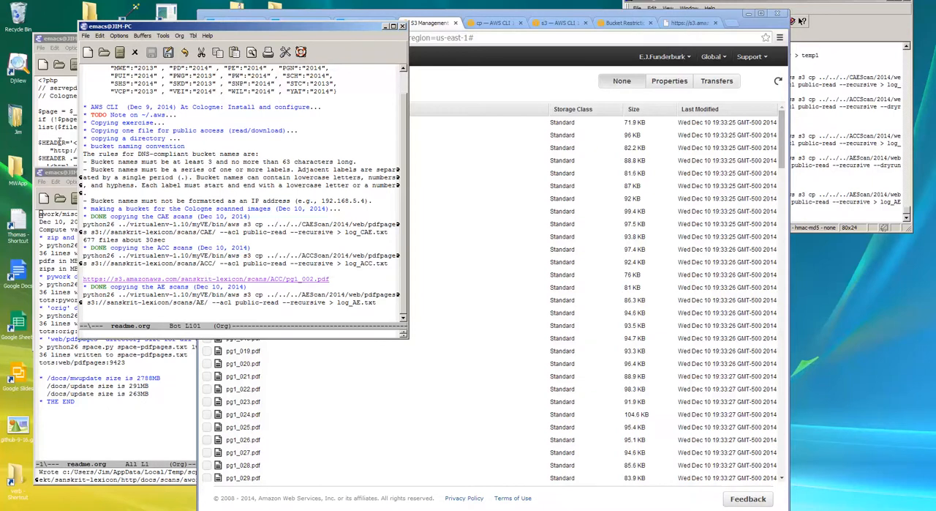
{"action": "left_click", "coordinate": [69, 168]}
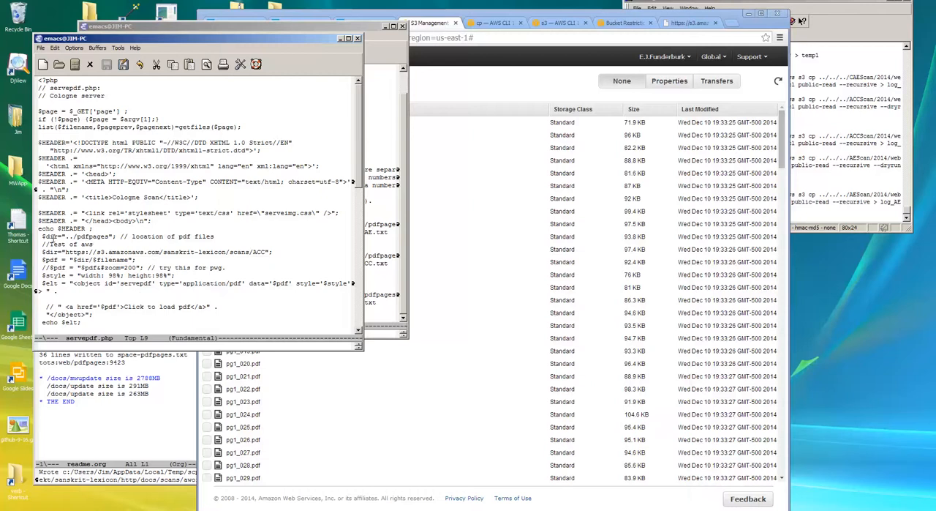
{"action": "left_click", "coordinate": [43, 237]}
{"action": "left_click_drag", "start_coordinate": [43, 237], "coordinate": [117, 237]}
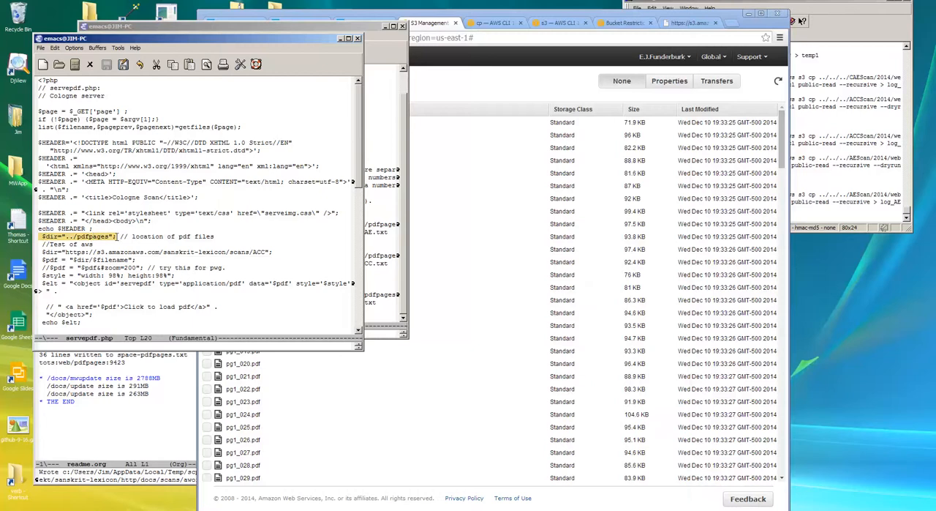
{"action": "left_click", "coordinate": [42, 252]}
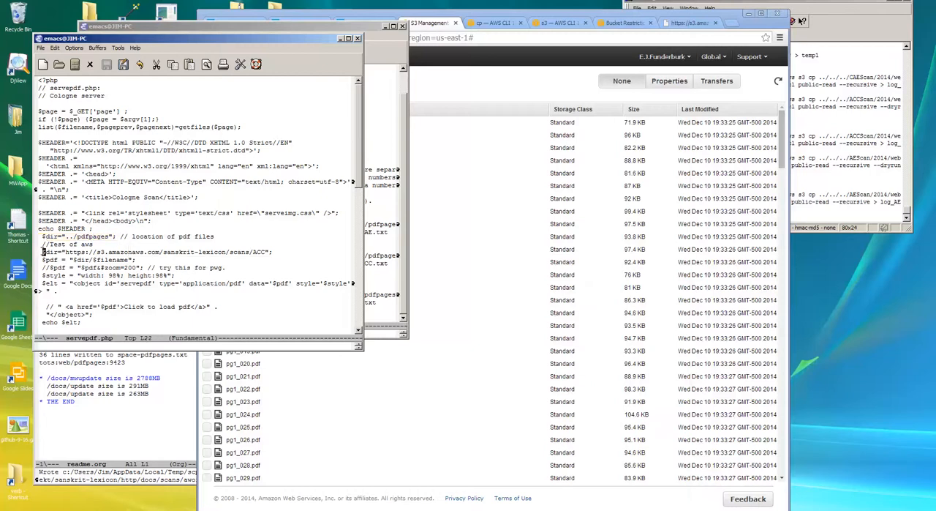
{"action": "left_click_drag", "start_coordinate": [42, 252], "coordinate": [267, 251]}
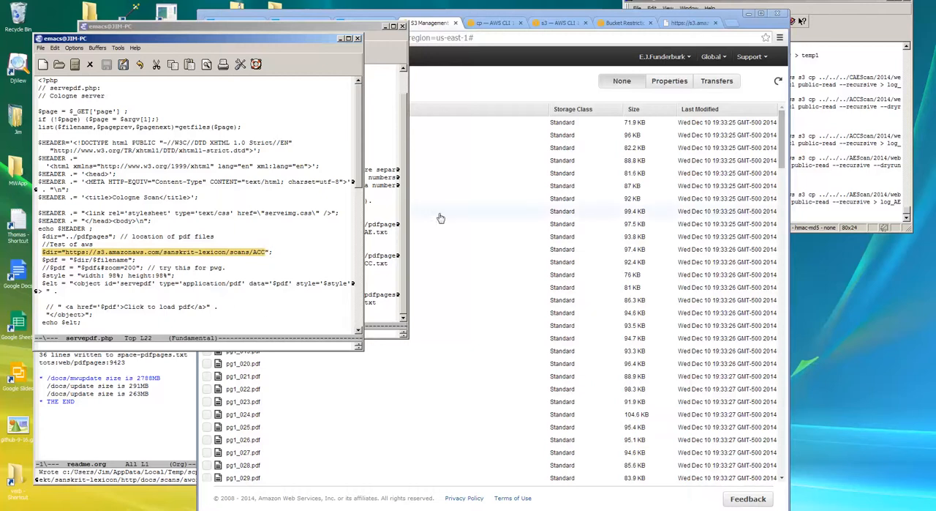
Switch to the Aufrecht Catalogus Catalogorum page in the browser and open the scanned page 1-523 linked from the rAmAyaRa entry.
{"action": "left_click", "coordinate": [380, 15]}
{"action": "left_click", "coordinate": [296, 24]}
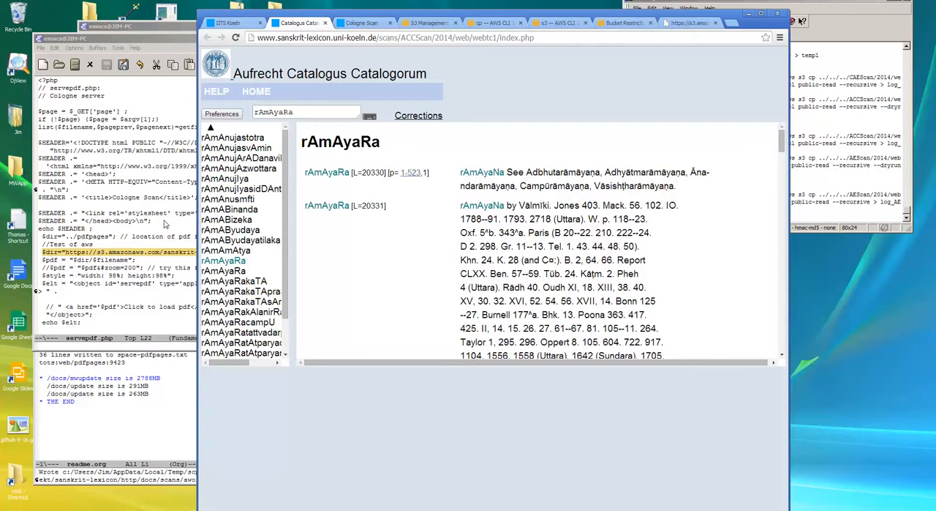
{"action": "left_click", "coordinate": [166, 224]}
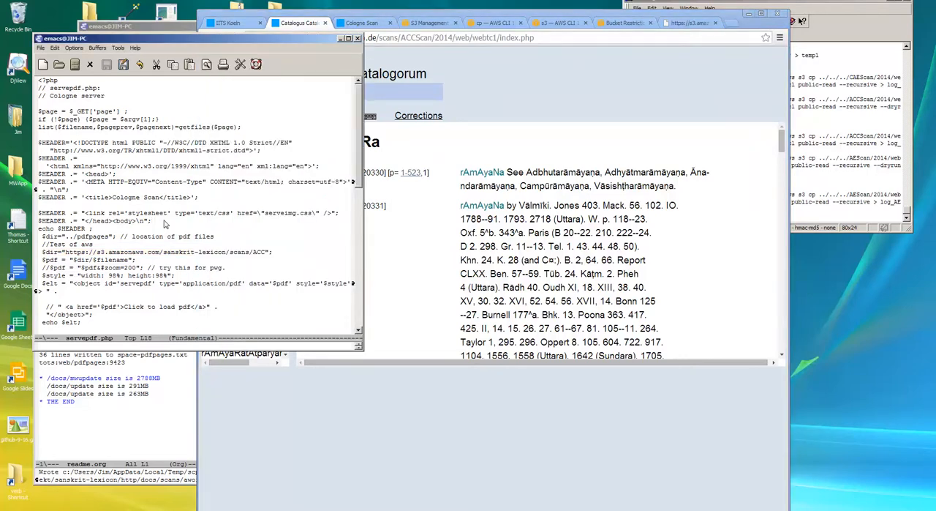
{"action": "left_click", "coordinate": [425, 150]}
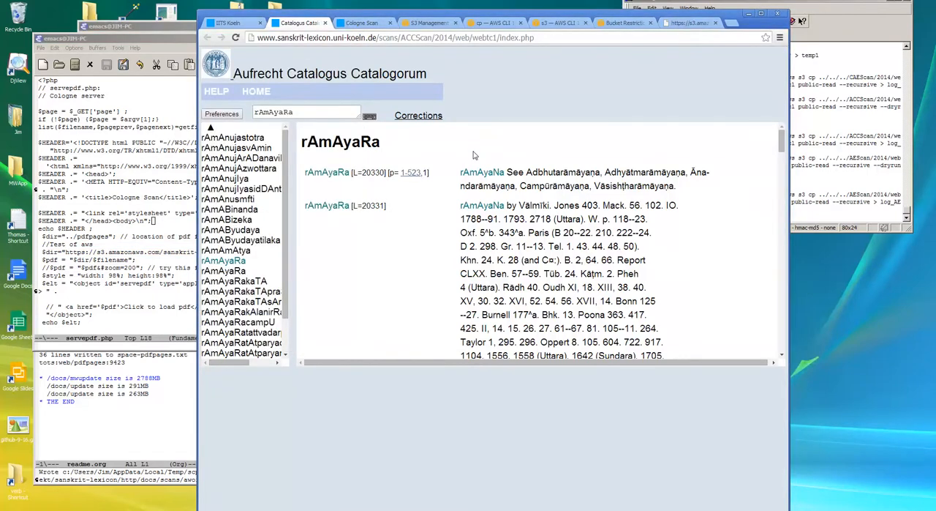
{"action": "left_click", "coordinate": [411, 173]}
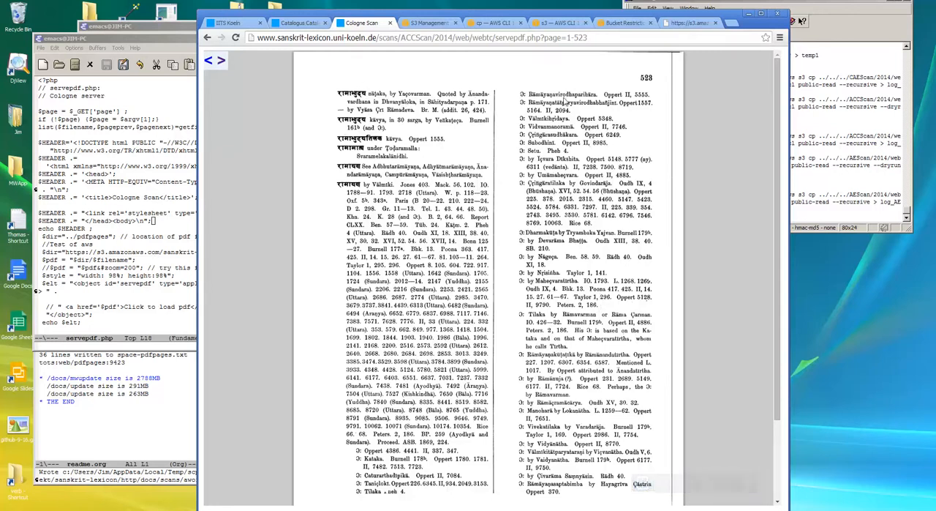
Inspect the scanned page's embedded PDF object to examine its data address in Developer Tools, and close the inspector window.
{"action": "right_click", "coordinate": [571, 185]}
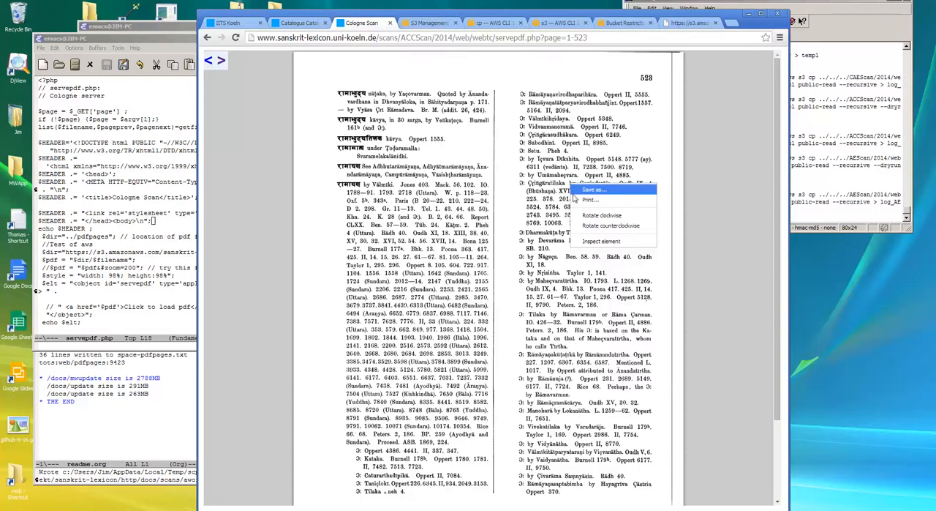
{"action": "left_click", "coordinate": [589, 244]}
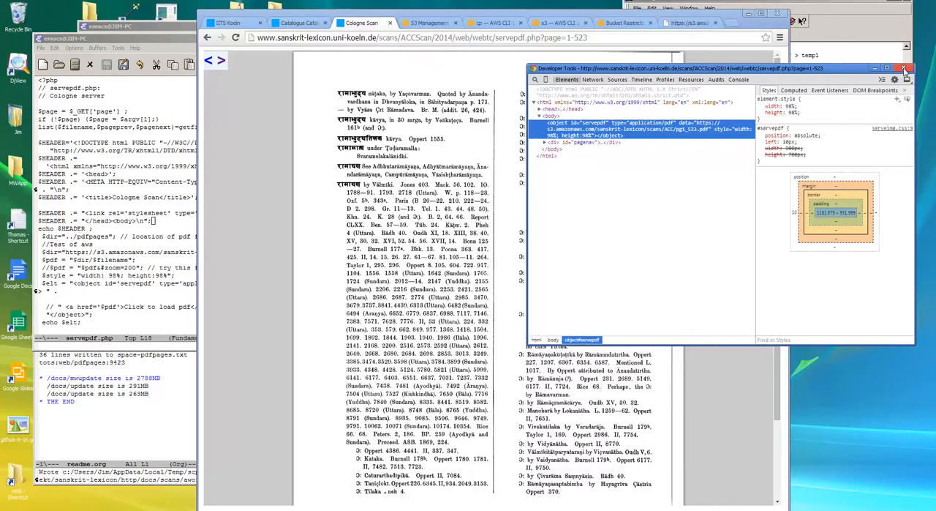
{"action": "left_click", "coordinate": [905, 71]}
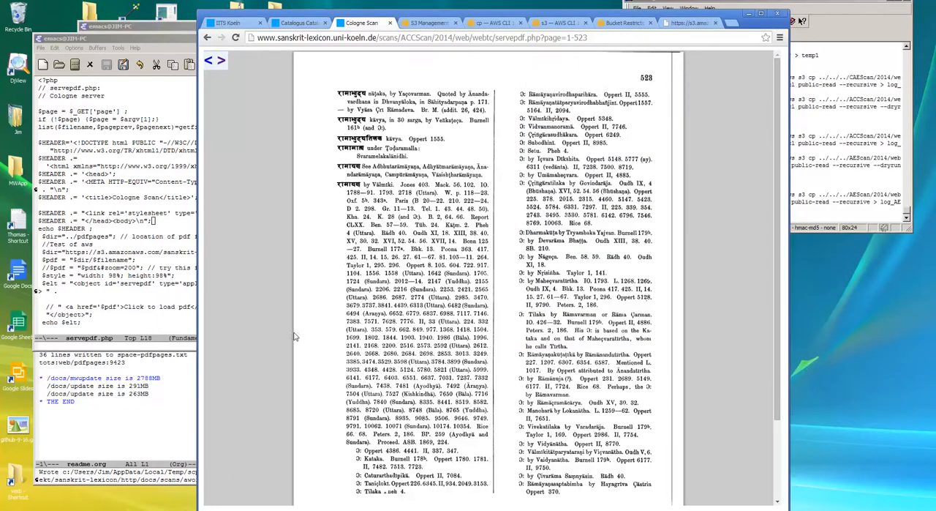
Bring up the readme.org notes on aggregate file sizes in Emacs and highlight the web/pdfpages total.
{"action": "left_click", "coordinate": [187, 381]}
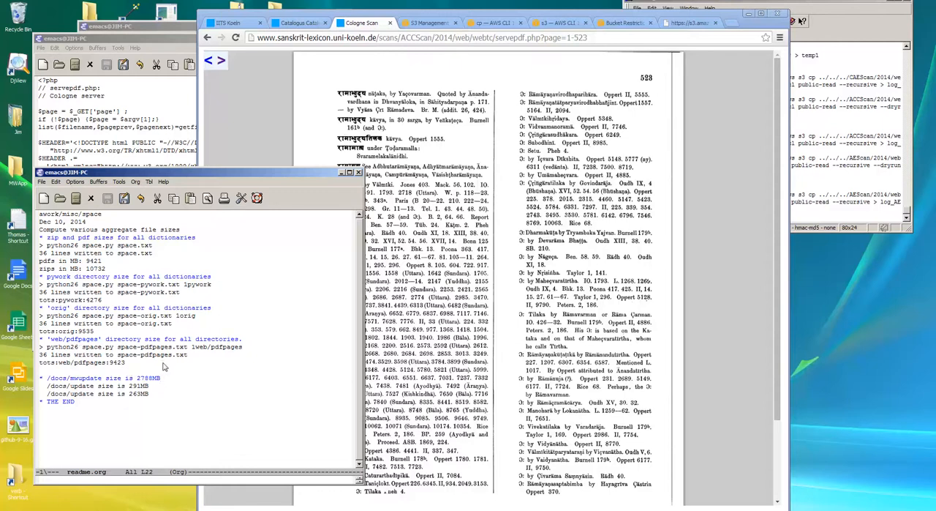
{"action": "left_click_drag", "start_coordinate": [109, 362], "coordinate": [128, 362]}
{"action": "left_click", "coordinate": [153, 364]}
Bring forward the AWS copying notes in readme.org and the servepdf.php code in Emacs, and return to the scanned page in the browser.
{"action": "left_click", "coordinate": [174, 27]}
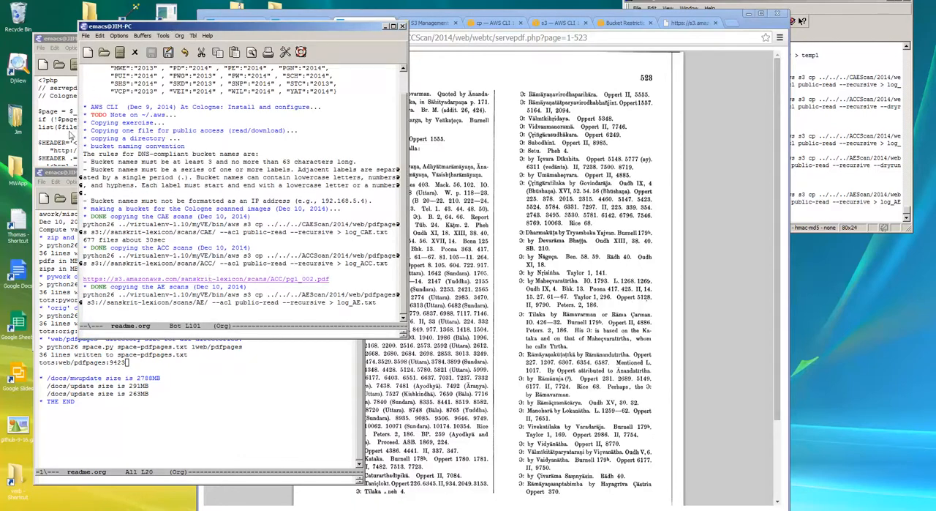
{"action": "left_click", "coordinate": [70, 134]}
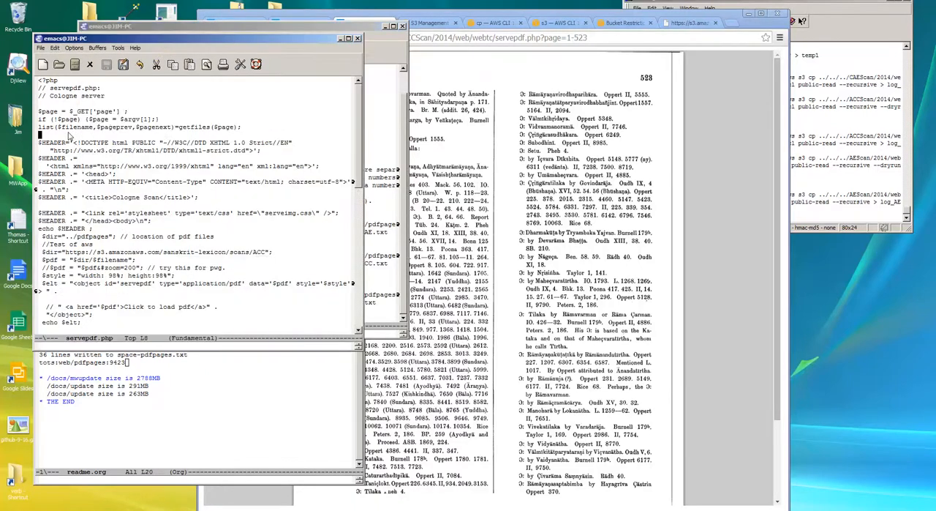
{"action": "left_click", "coordinate": [713, 186]}
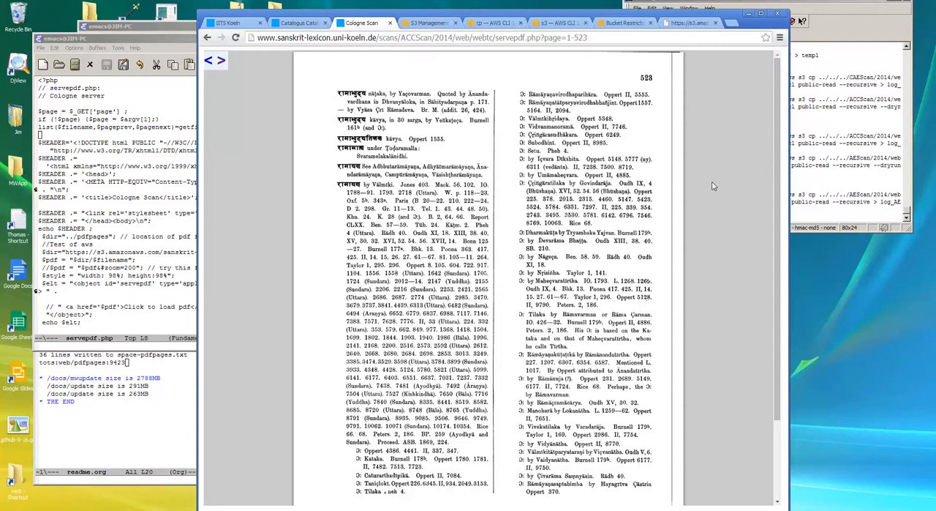